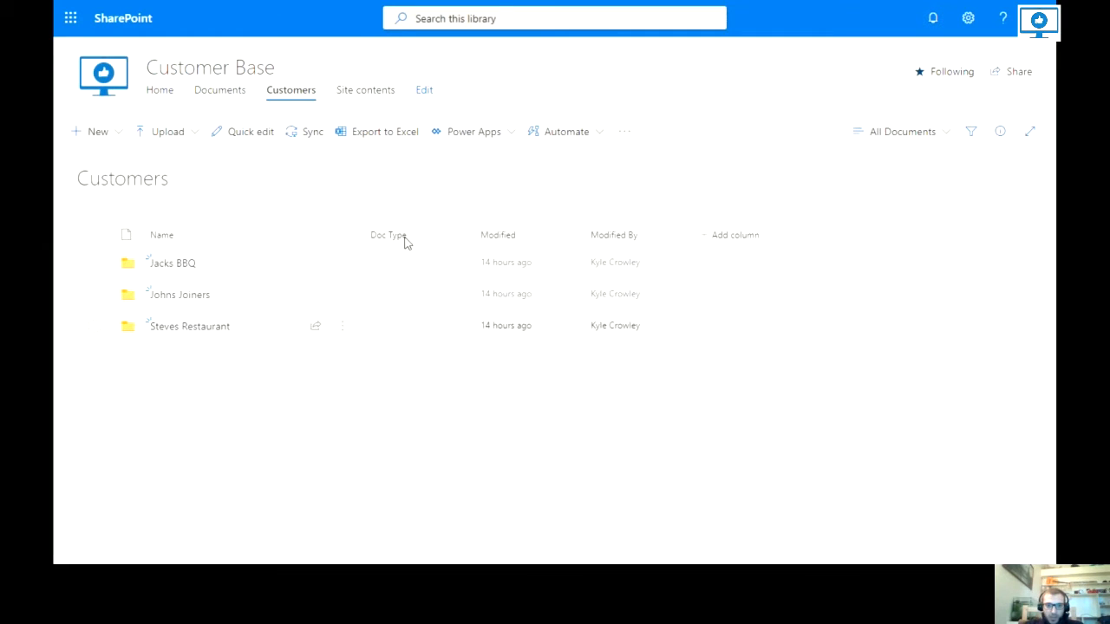
# Step: Check the file templates offered for new items in the Customers library, and open the Johns Joiners folder
pyautogui.click(95, 139)
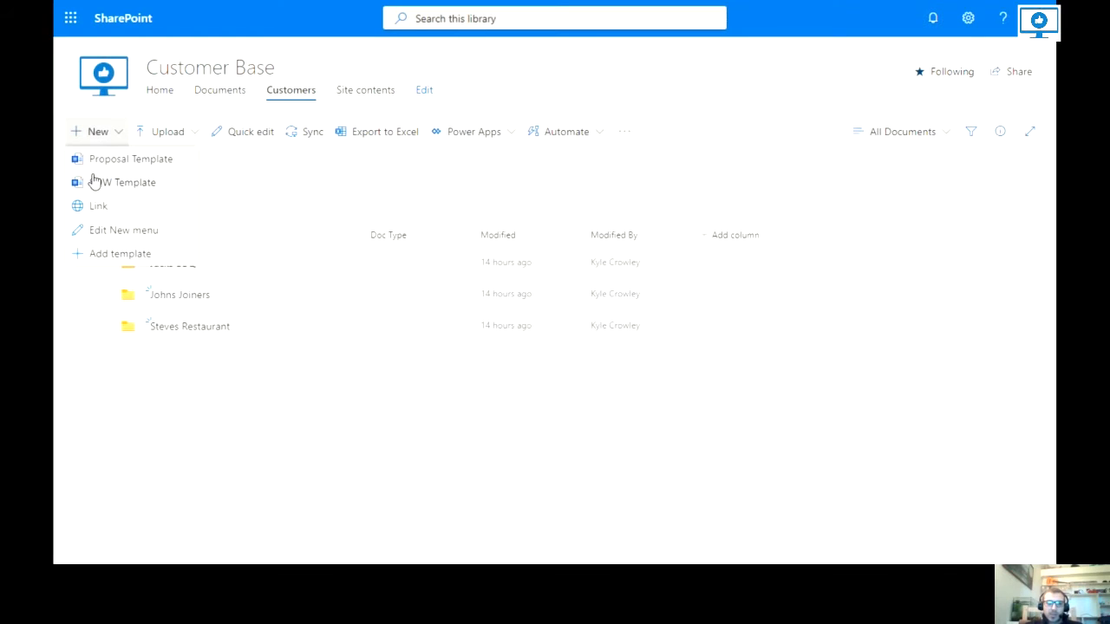
pyautogui.click(216, 460)
pyautogui.click(176, 296)
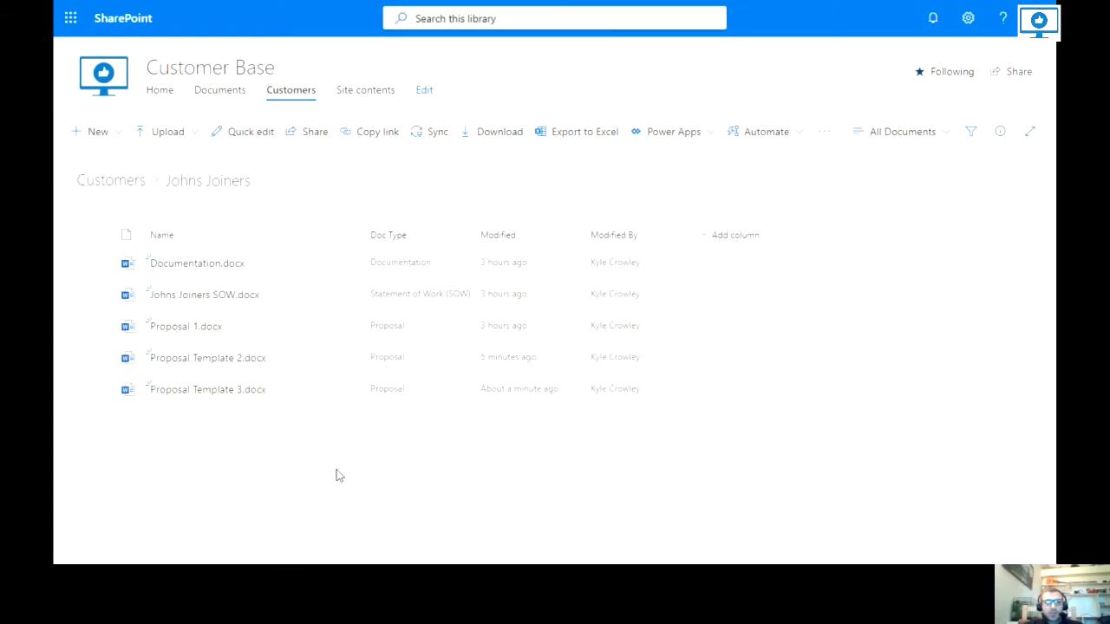
pyautogui.click(100, 134)
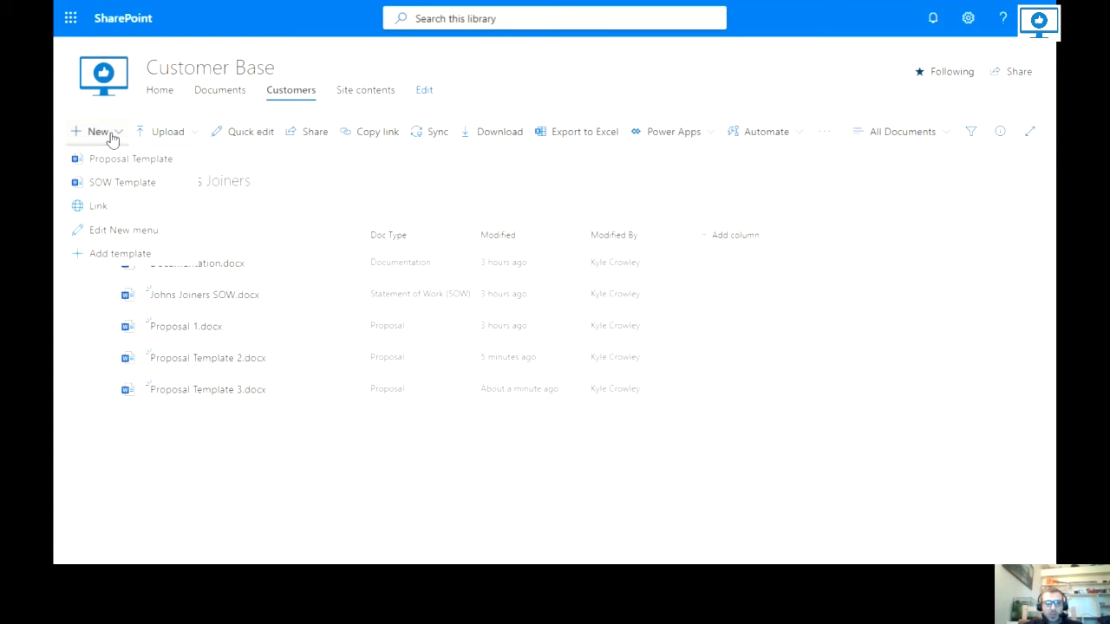
pyautogui.click(392, 510)
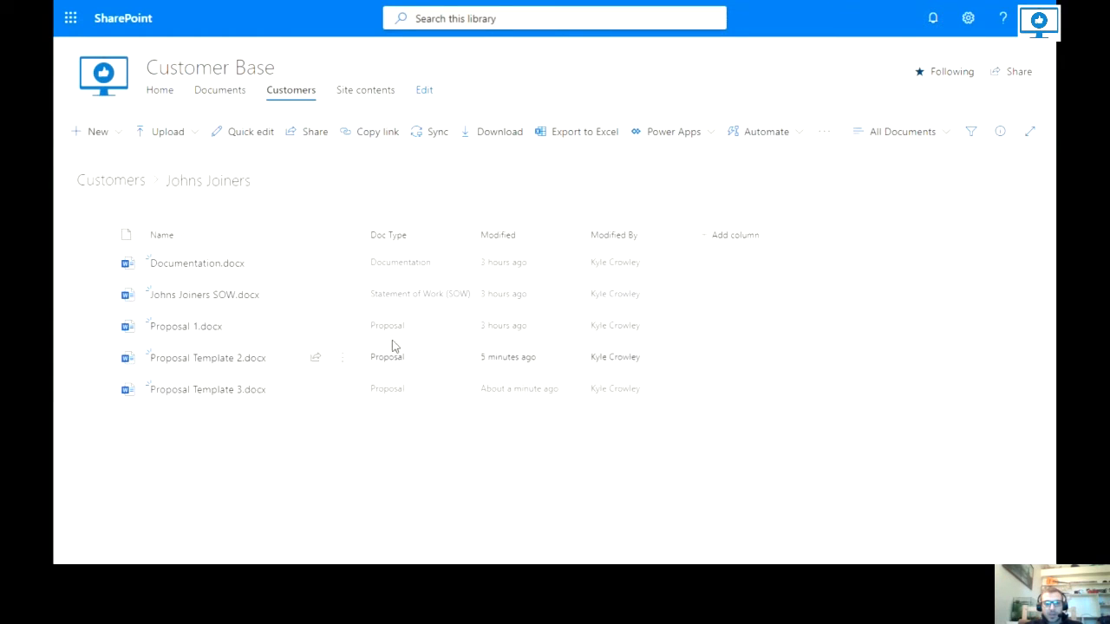
pyautogui.click(117, 134)
pyautogui.click(280, 451)
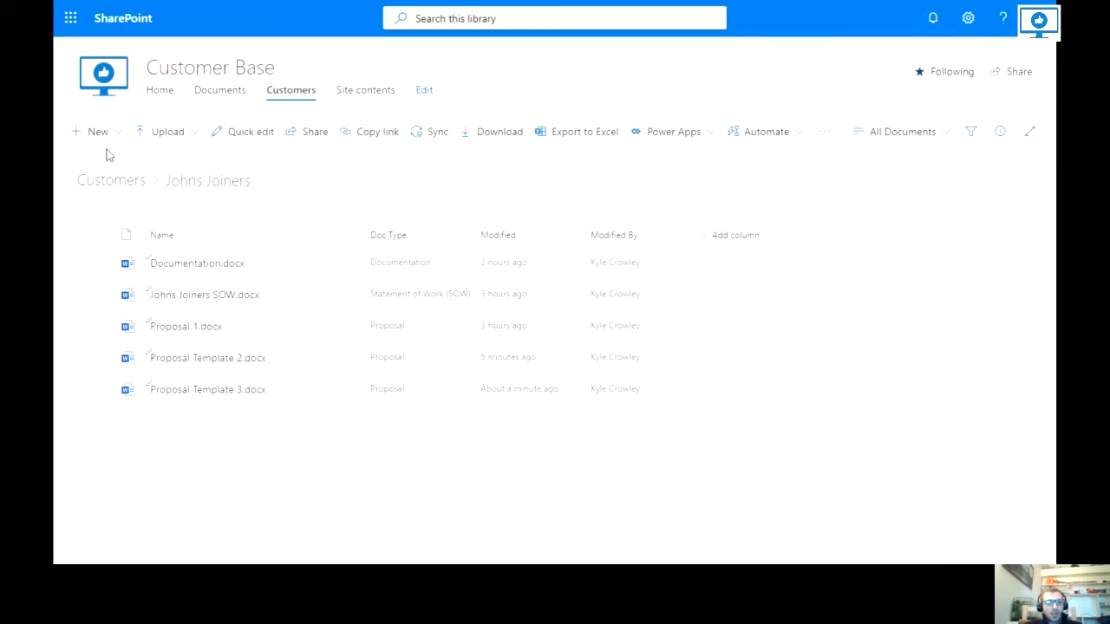
# Step: Create a new document in the Johns Joiners folder from the Proposal Template
pyautogui.click(99, 133)
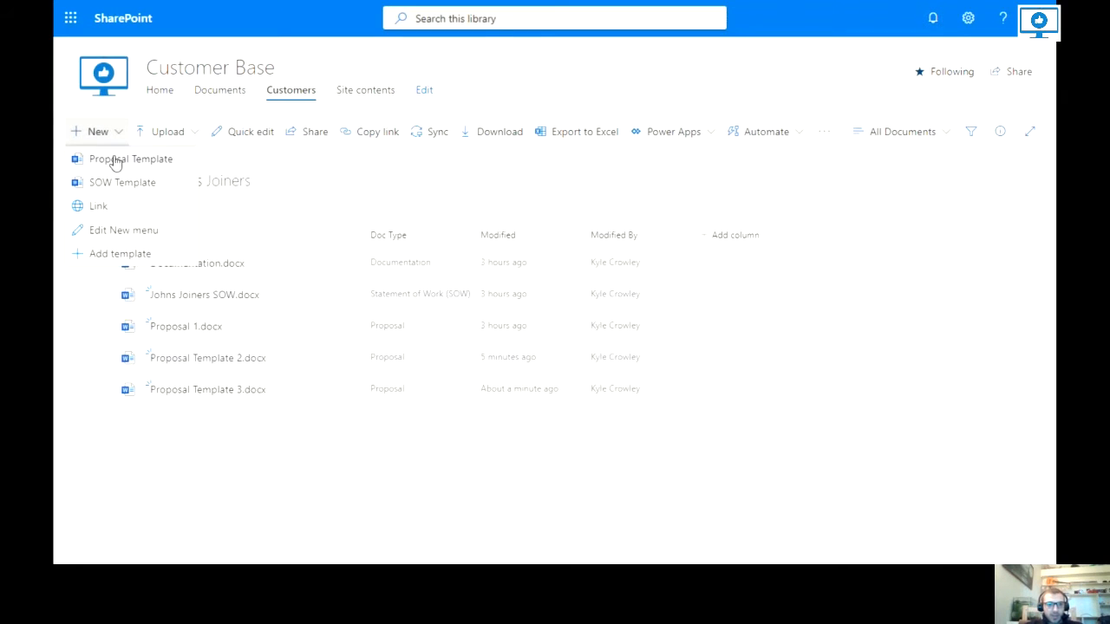
pyautogui.click(117, 159)
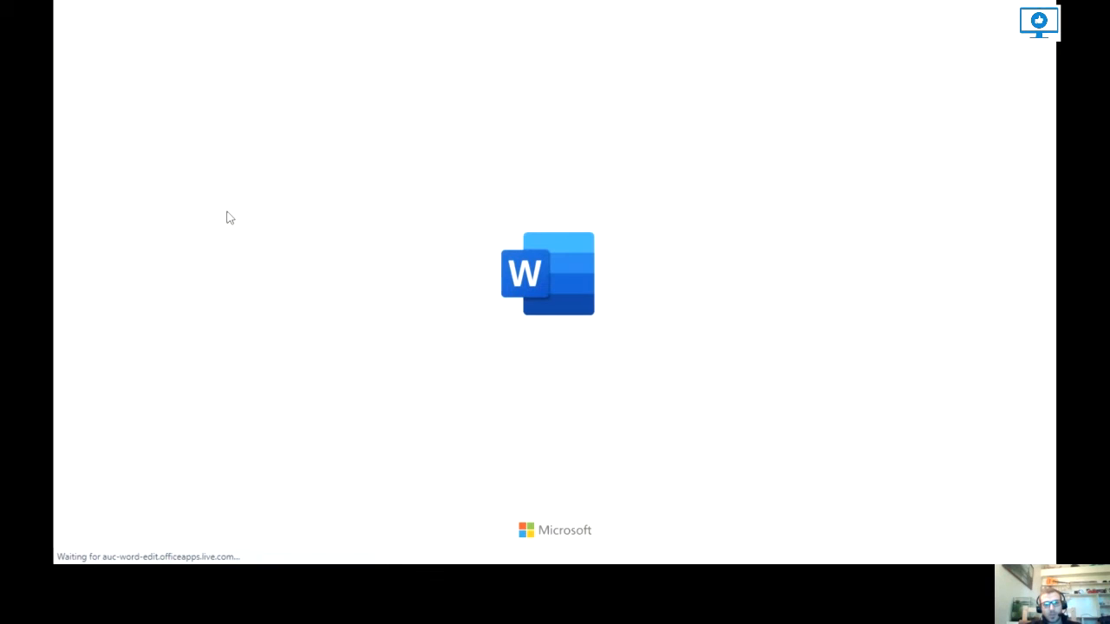
pyautogui.click(415, 188)
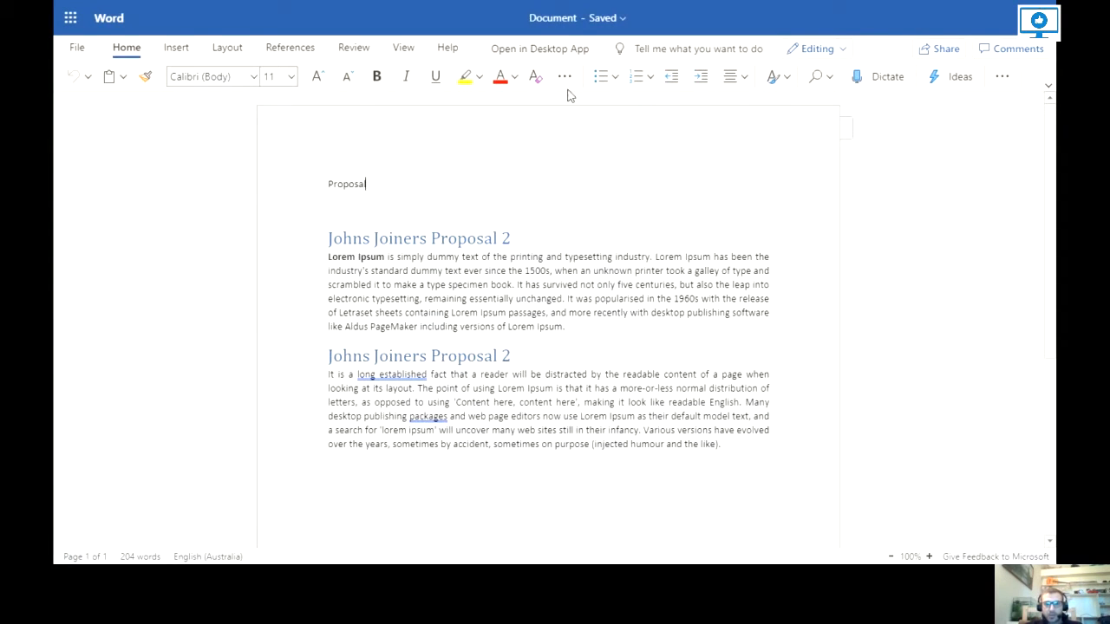
# Step: Rename the new Word document as Proposal 3 and go to its Johns Joiners folder in the SharePoint library
pyautogui.click(538, 19)
pyautogui.write('P')
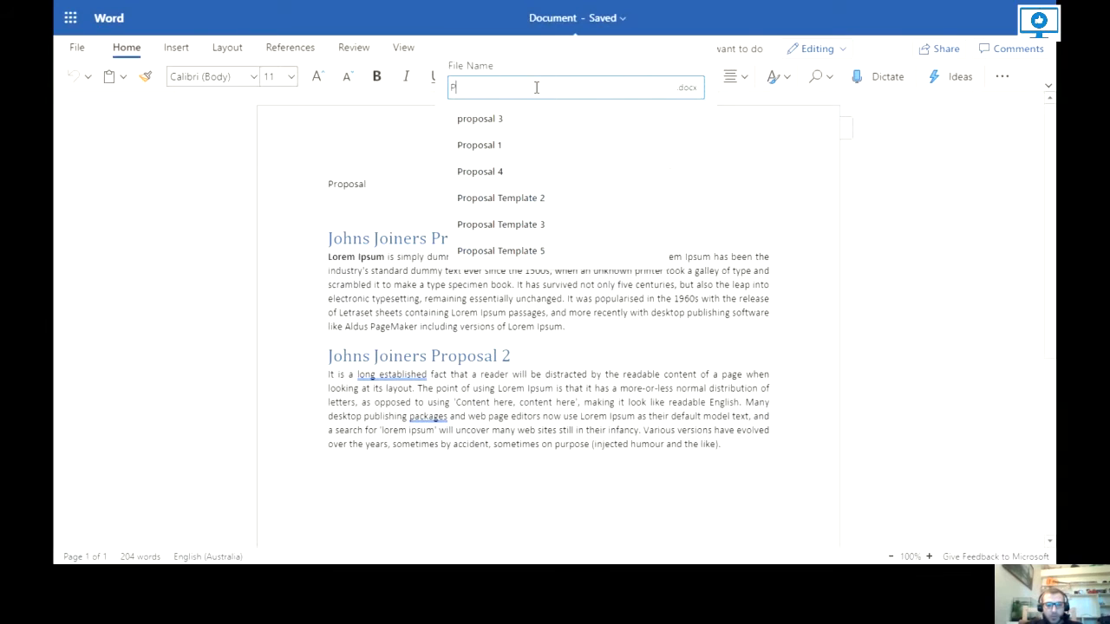
pyautogui.write('roposal 3')
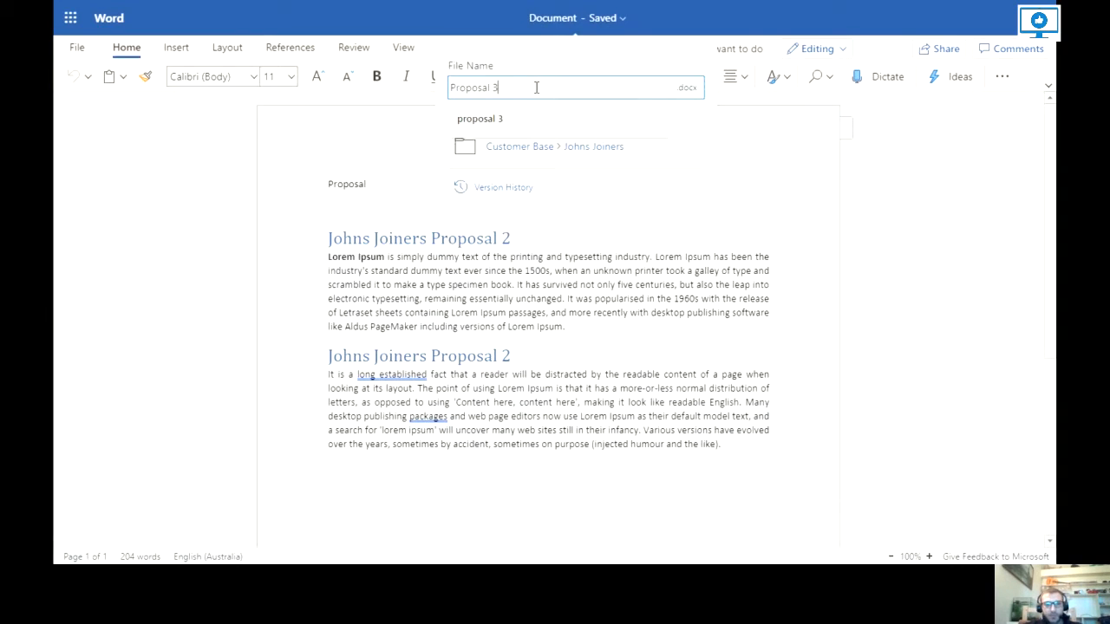
pyautogui.click(686, 150)
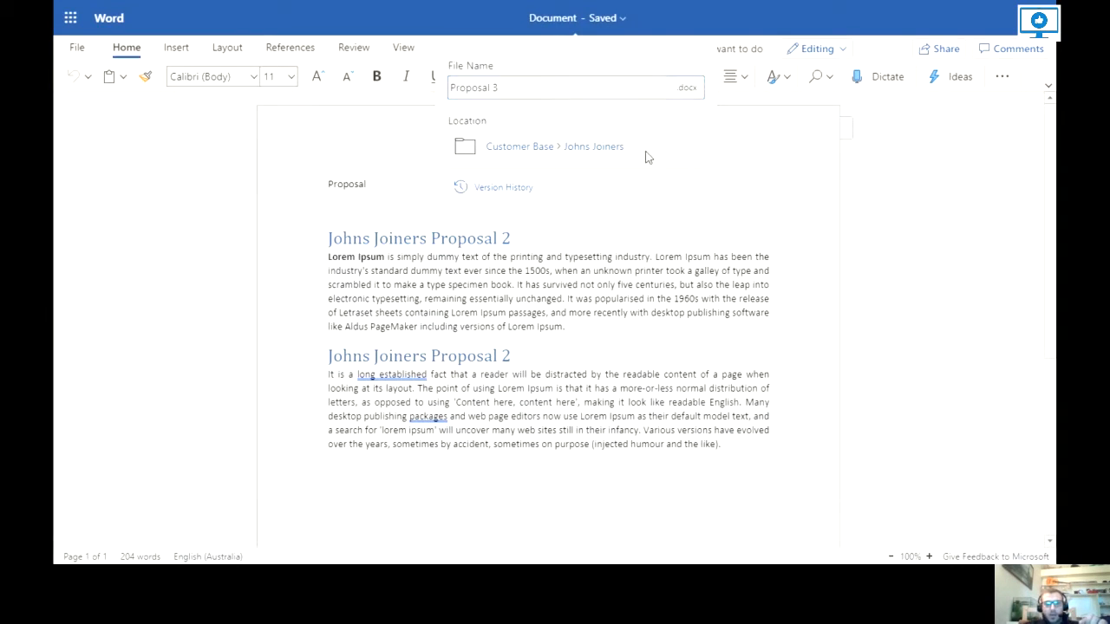
pyautogui.click(606, 151)
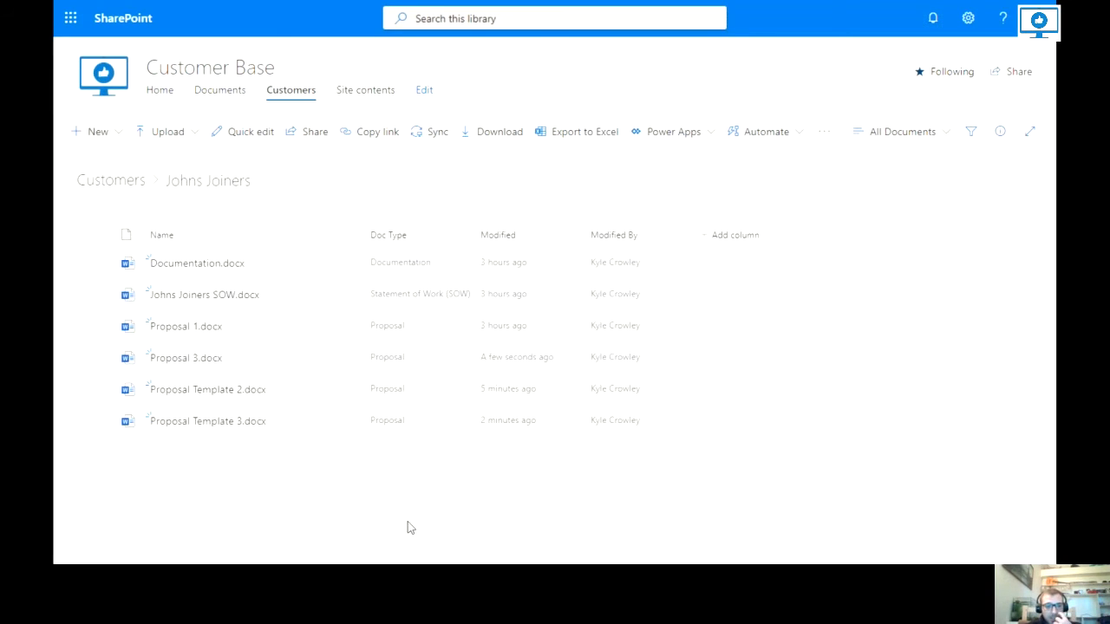
# Step: Return to the Customers library root, and switch to File Explorer to view Proposal 3 in the synced Johns Joiners folder
pyautogui.click(112, 182)
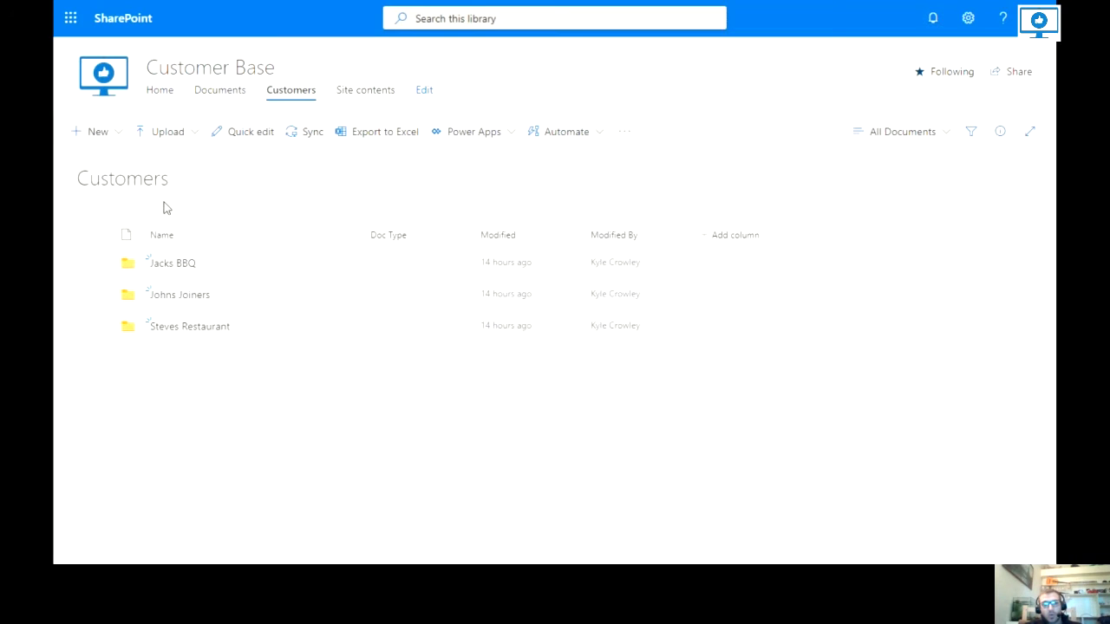
pyautogui.hotkey('alt', 'Tab')
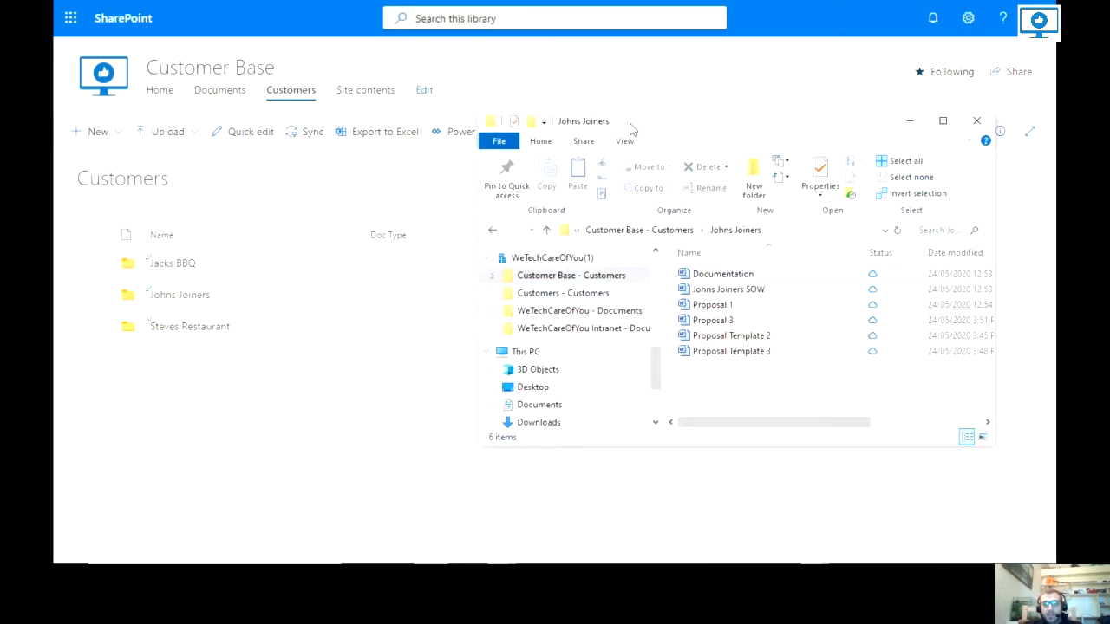
pyautogui.click(565, 277)
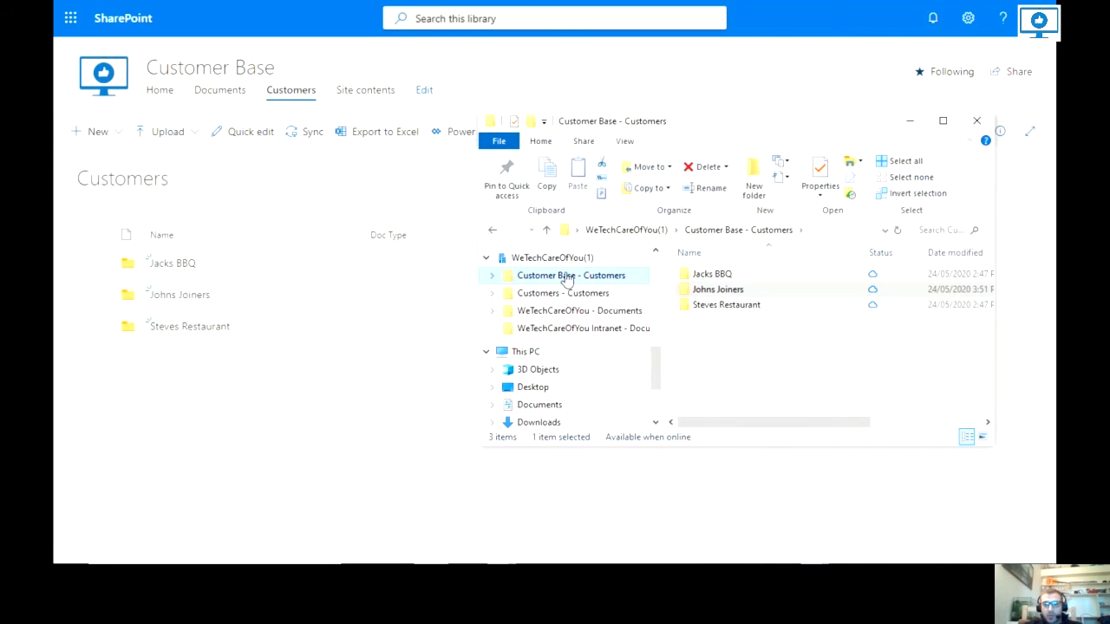
pyautogui.doubleClick(730, 294)
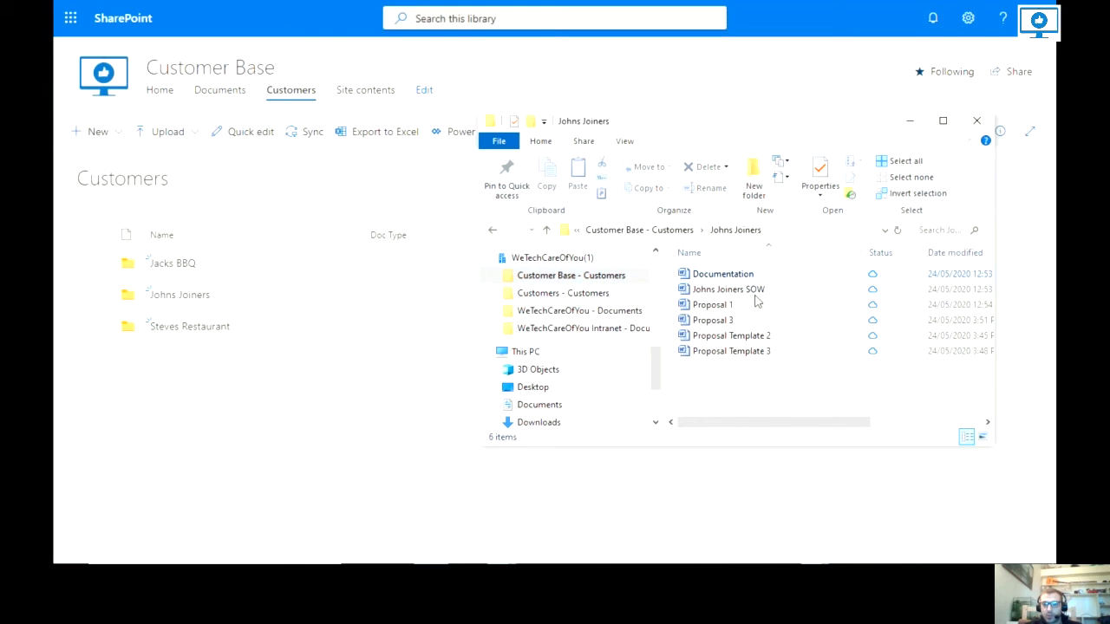
pyautogui.click(711, 322)
pyautogui.click(782, 400)
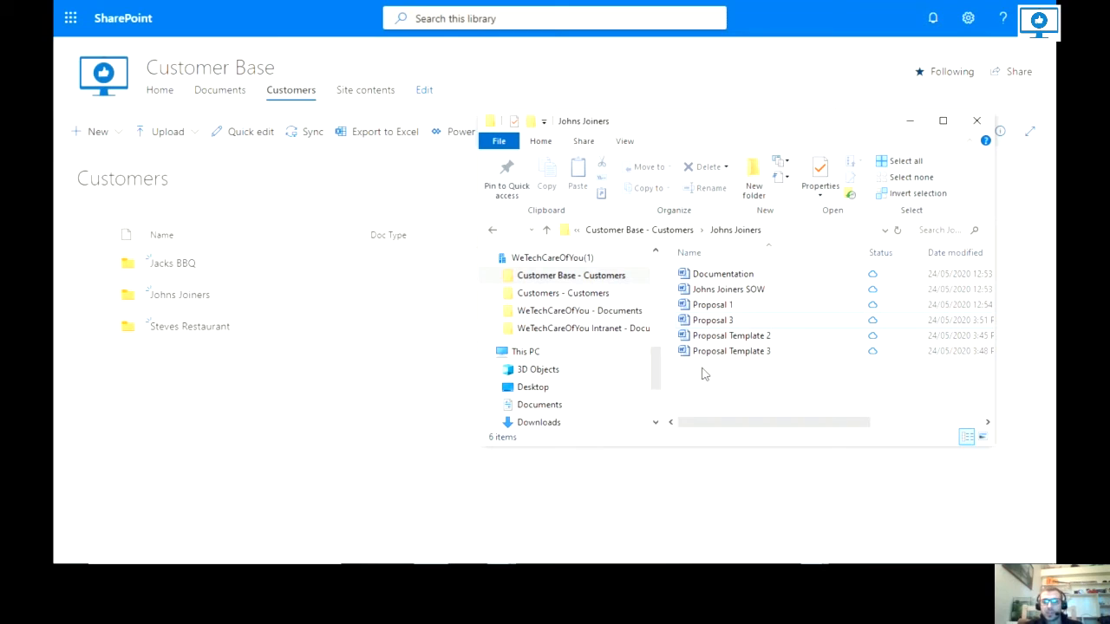
# Step: Switch back to SharePoint and open the Customer Base site's home page with its document search
pyautogui.click(267, 415)
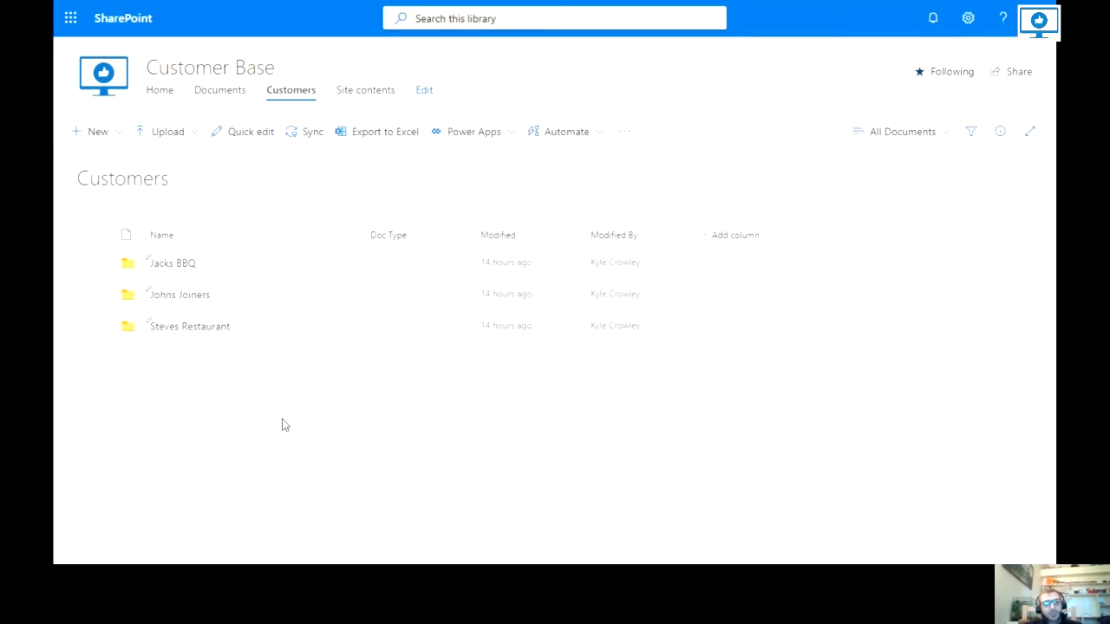
pyautogui.click(162, 92)
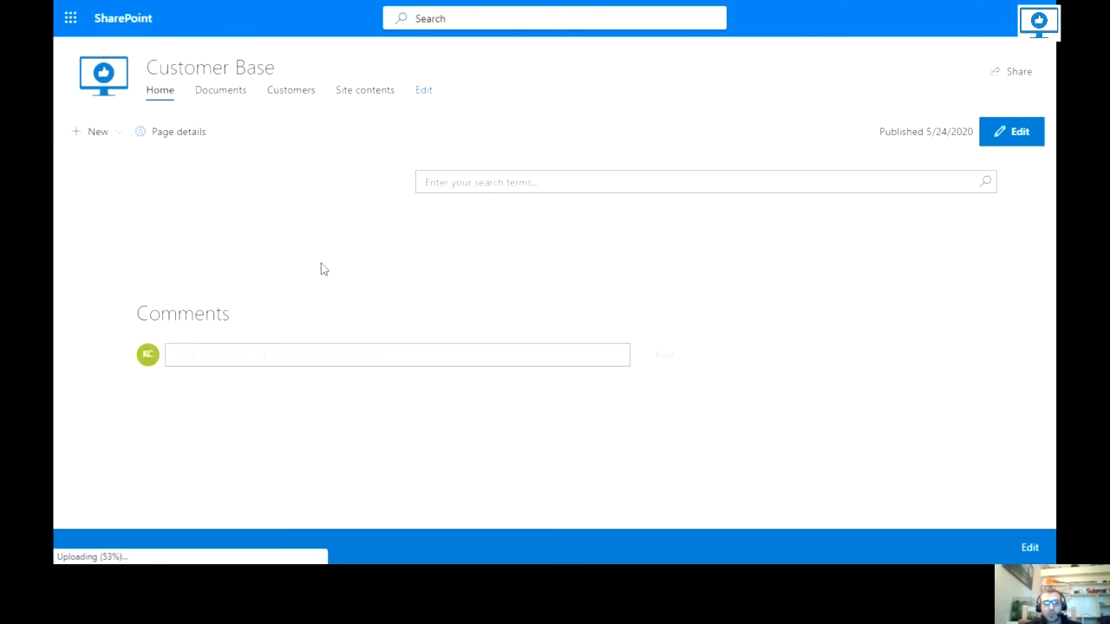
pyautogui.click(513, 19)
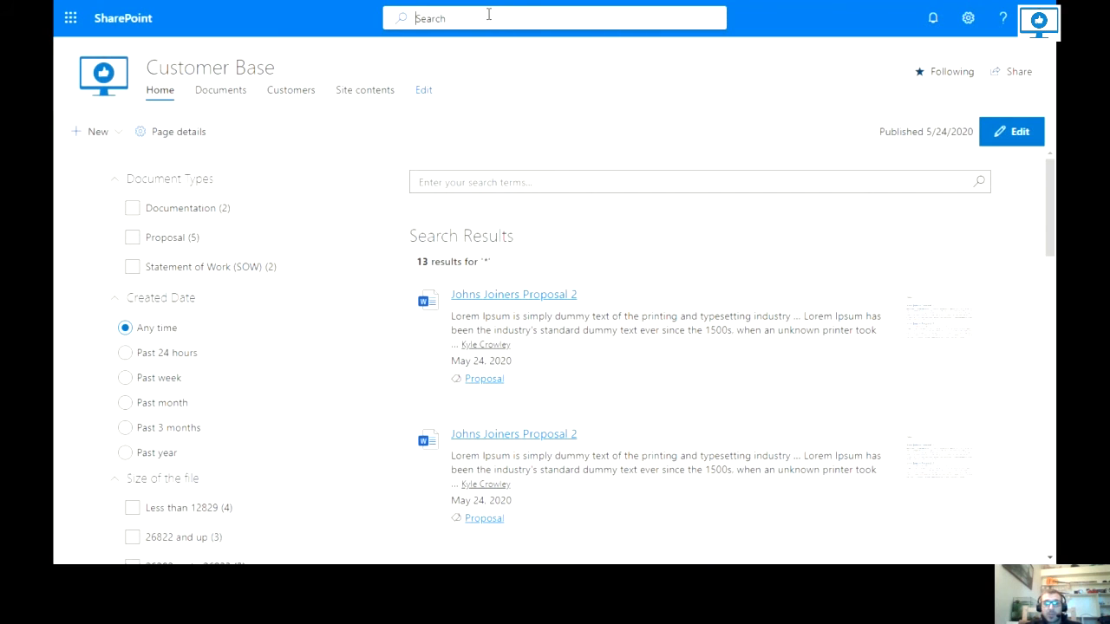
pyautogui.click(303, 15)
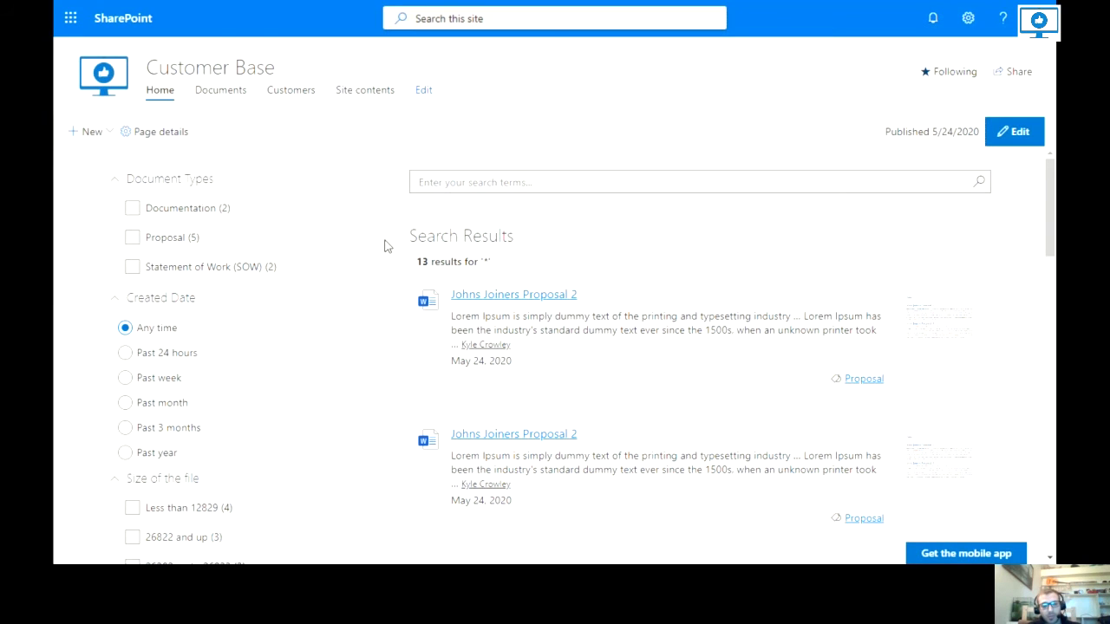
# Step: Switch to the react-search-refiners GitHub page and examine the README section on SharePoint Framework modern search Web Parts
pyautogui.hotkey('alt', 'Tab')
pyautogui.hotkey('alt', 'Tab')
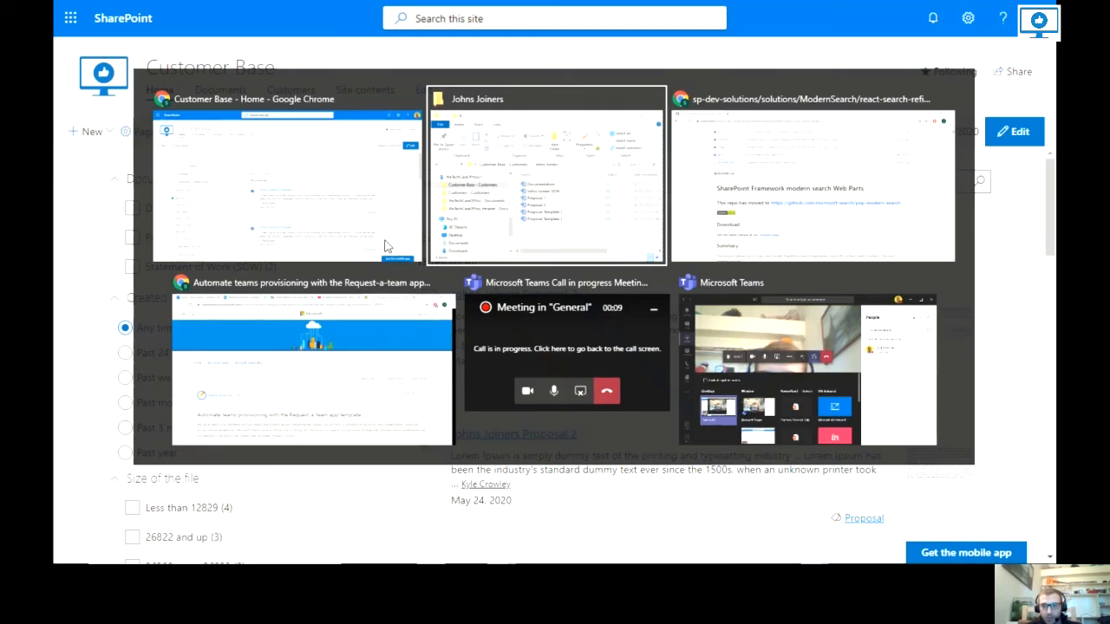
pyautogui.scroll(3, 165, 86)
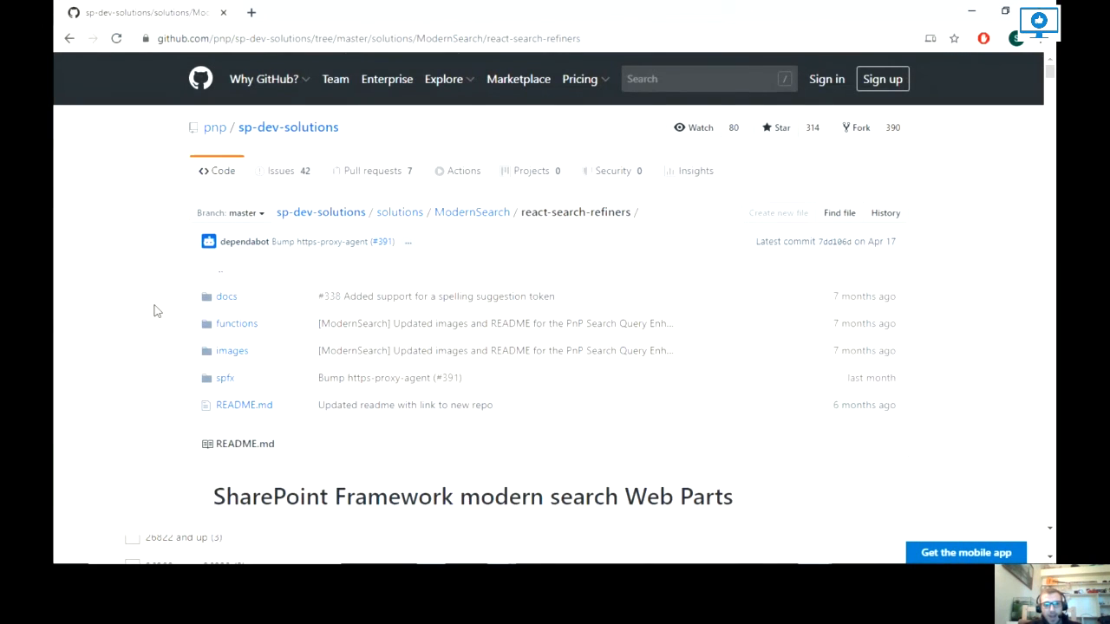
pyautogui.scroll(-4, 154, 310)
pyautogui.moveTo(208, 130); pyautogui.dragTo(619, 140)
pyautogui.click(513, 121)
pyautogui.moveTo(724, 132); pyautogui.dragTo(771, 144)
pyautogui.click(127, 310)
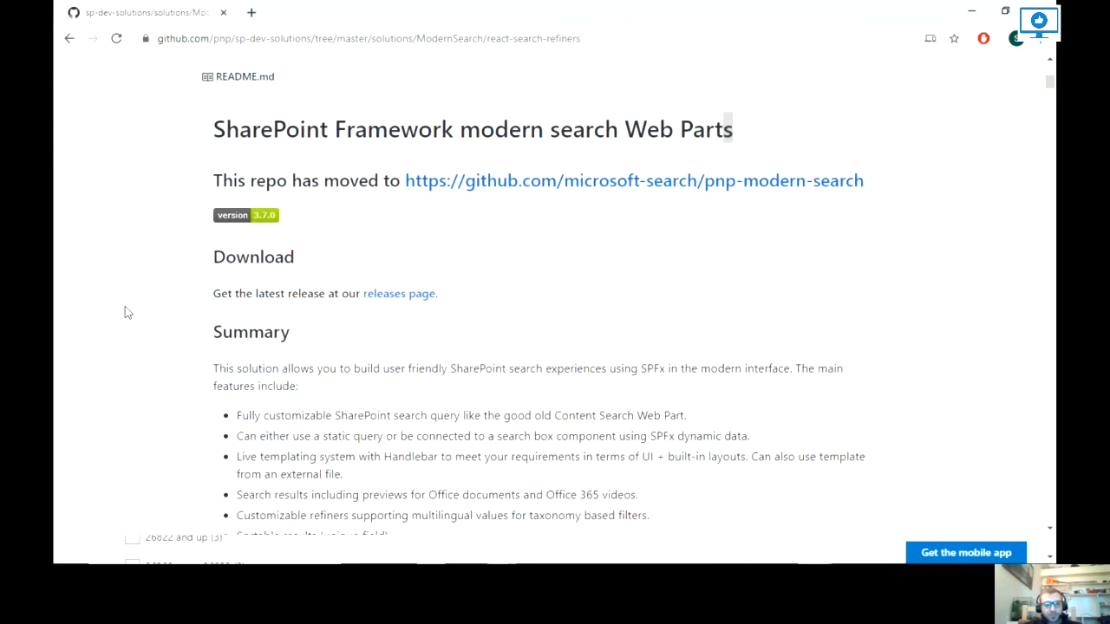
# Step: Switch back to the Customer Base home page and examine its search box and the collapsible Document Types filter group
pyautogui.hotkey('alt', 'Tab')
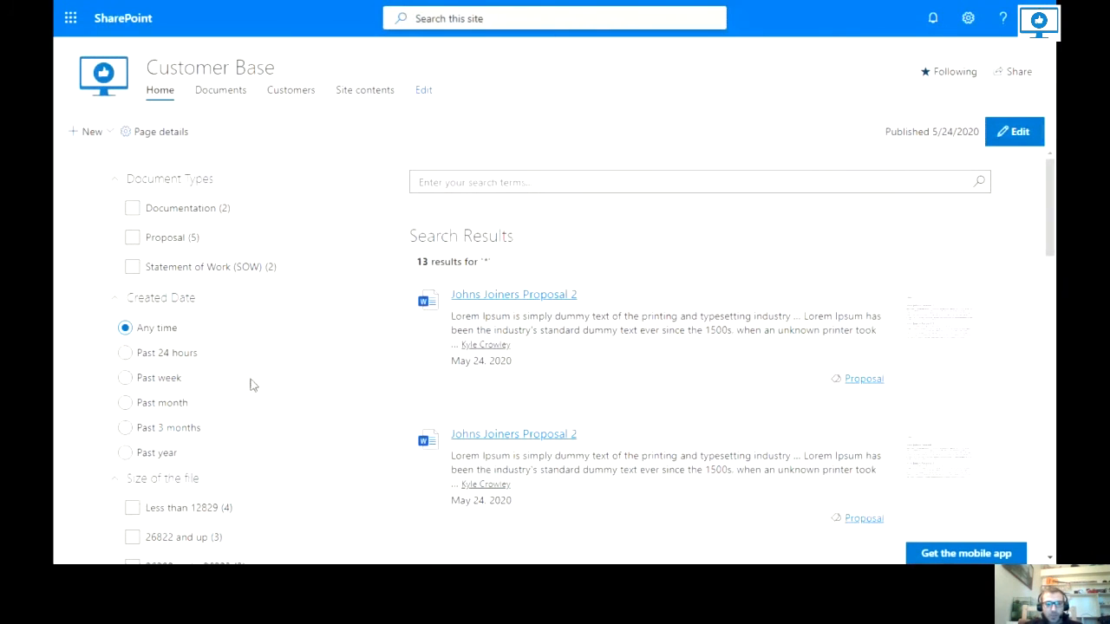
pyautogui.click(515, 180)
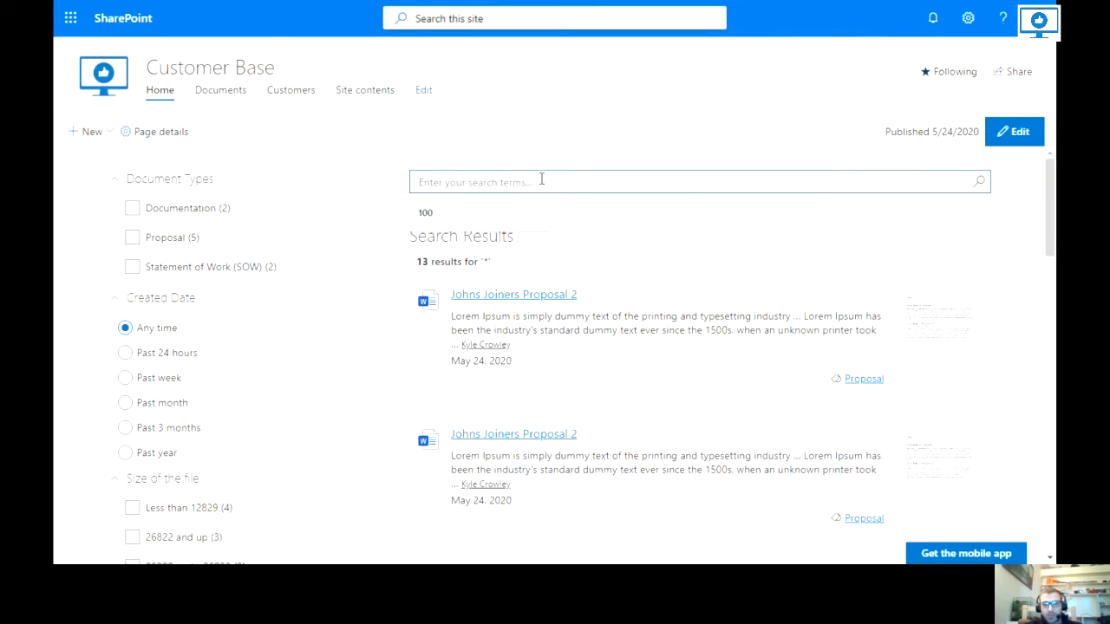
pyautogui.click(339, 181)
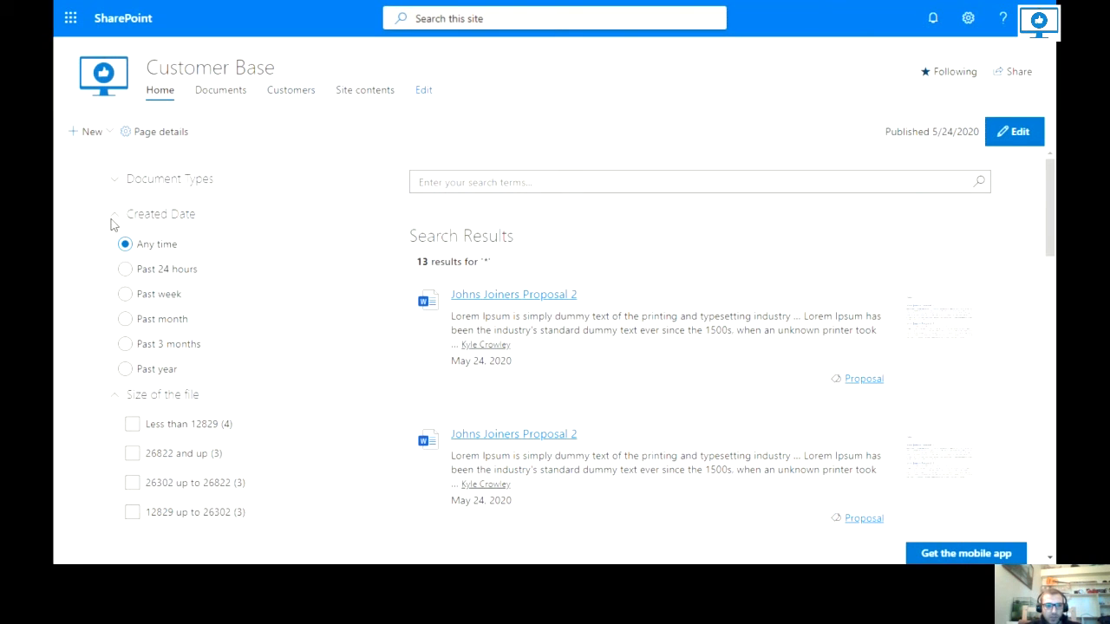
pyautogui.click(111, 185)
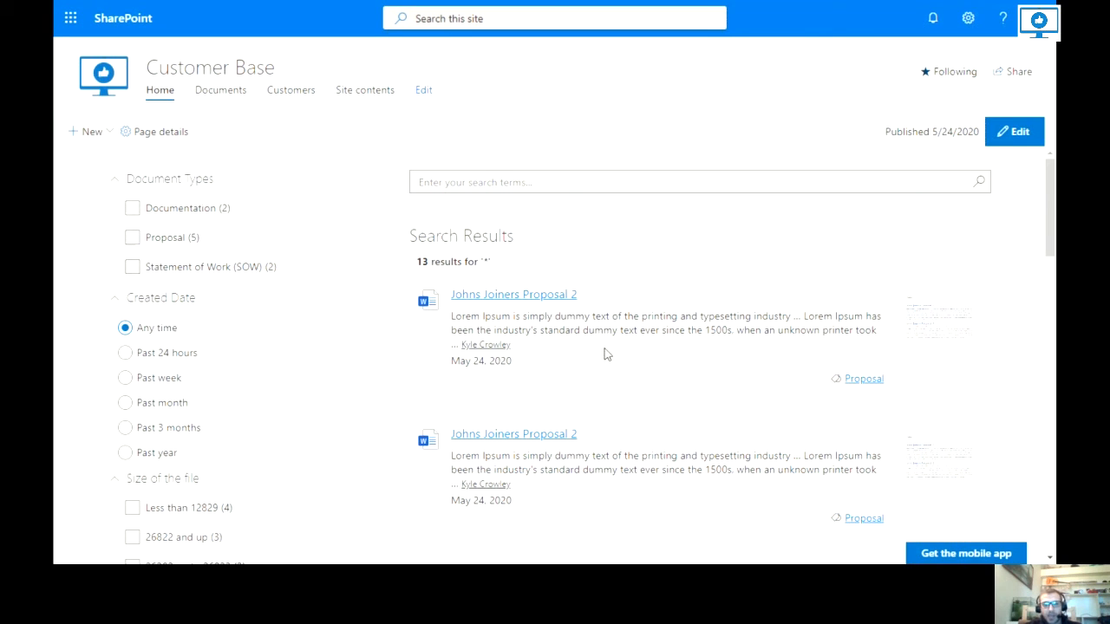
# Step: Filter the search results by the Proposal document type, review them, and clear the filter
pyautogui.click(132, 238)
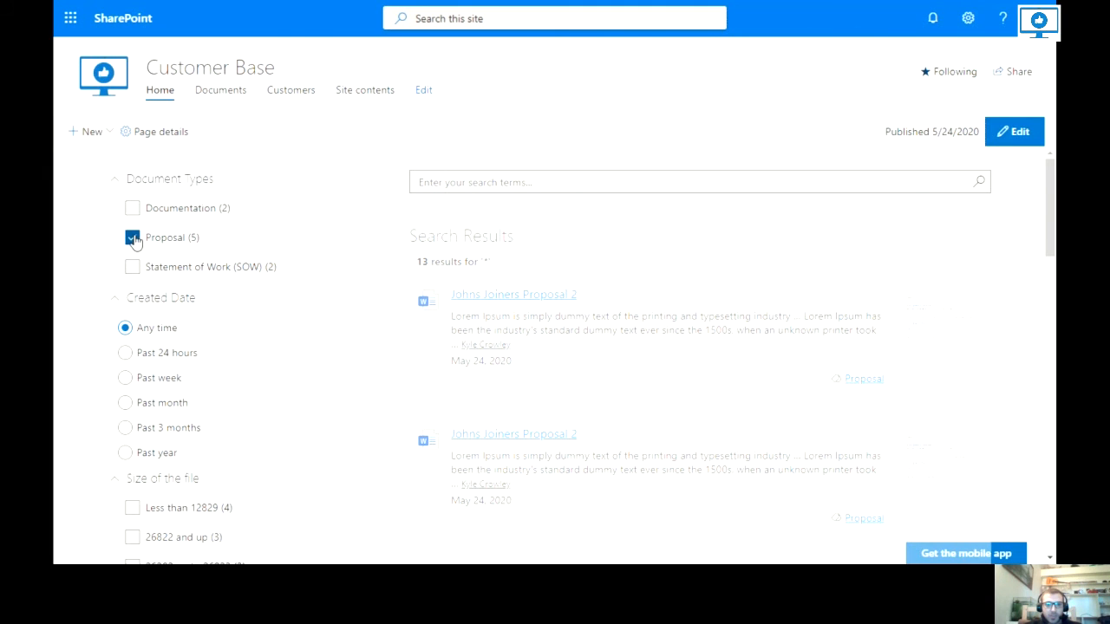
pyautogui.scroll(-3, 528, 322)
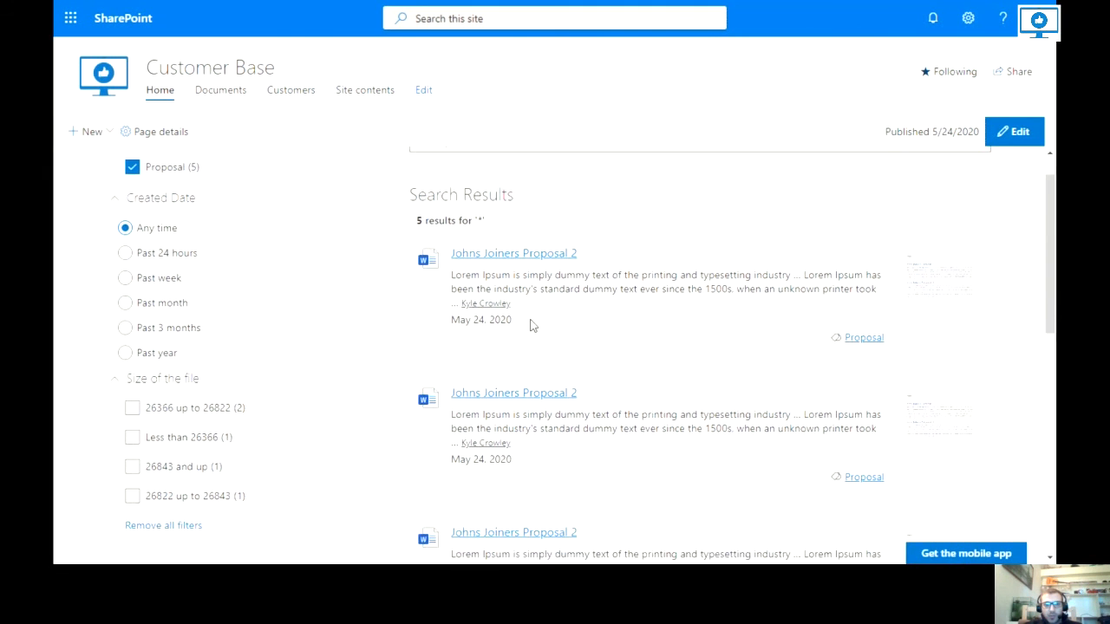
pyautogui.scroll(-5, 523, 382)
pyautogui.scroll(10, 520, 402)
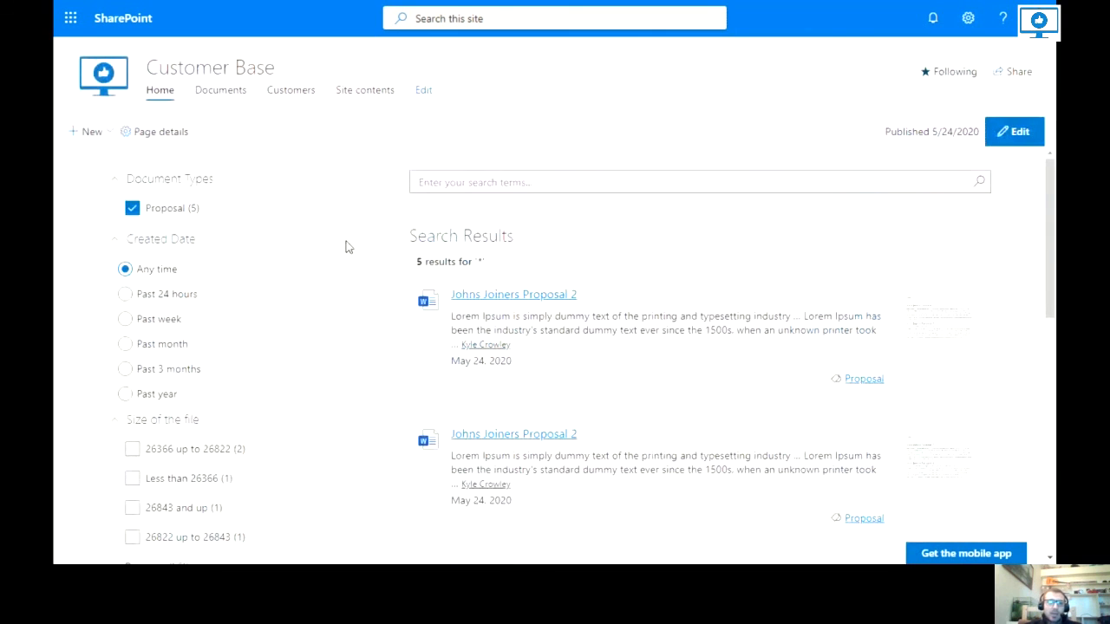
pyautogui.click(133, 209)
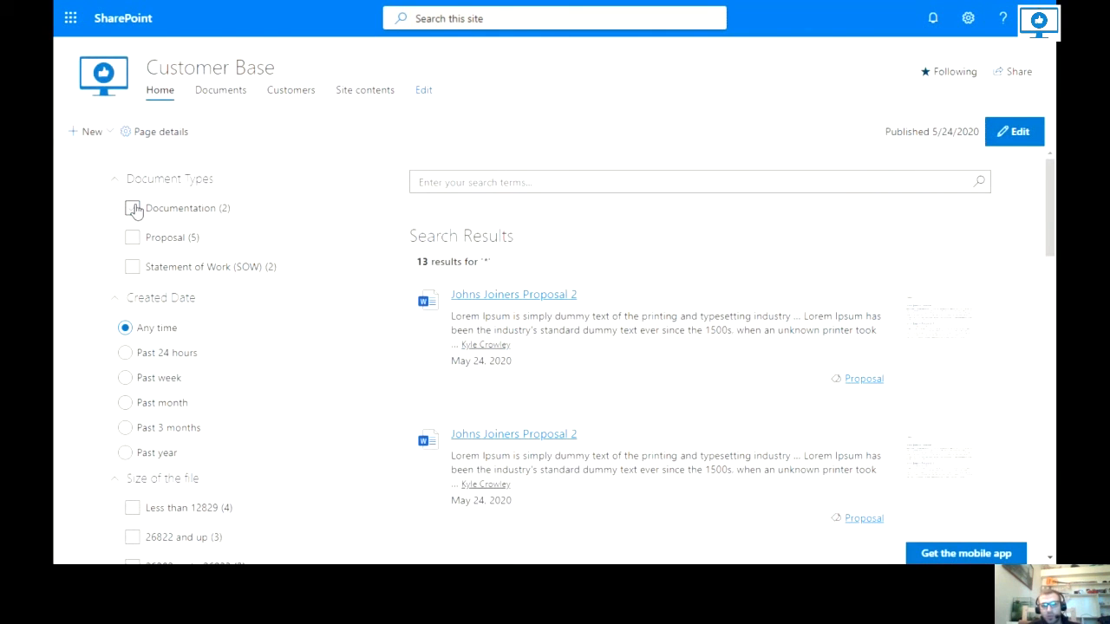